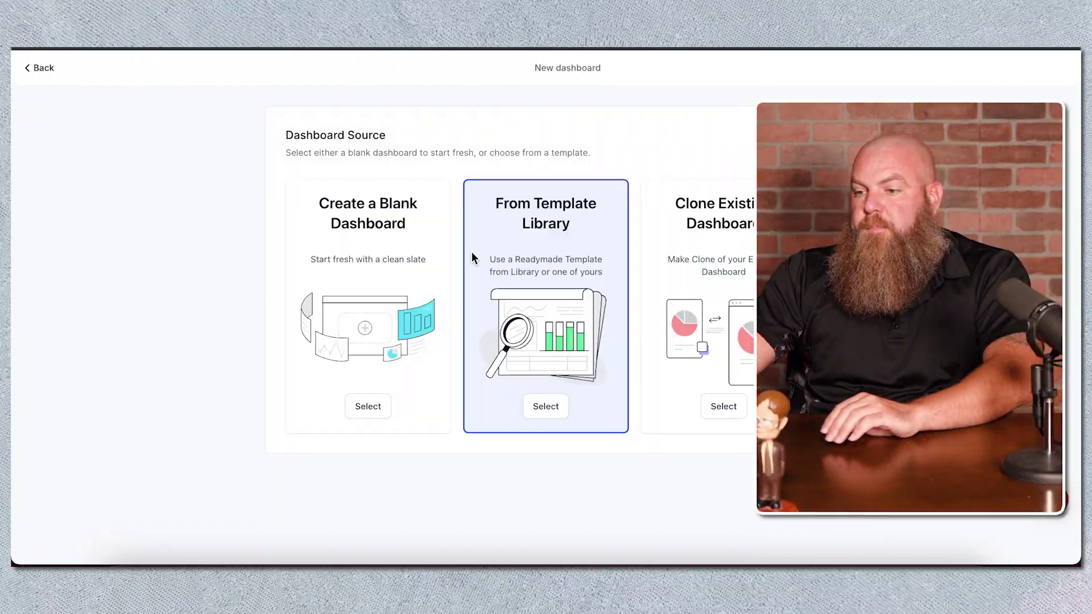
Step: Return to the dashboard page, then start a new dashboard from the template library
left_click(45, 68)
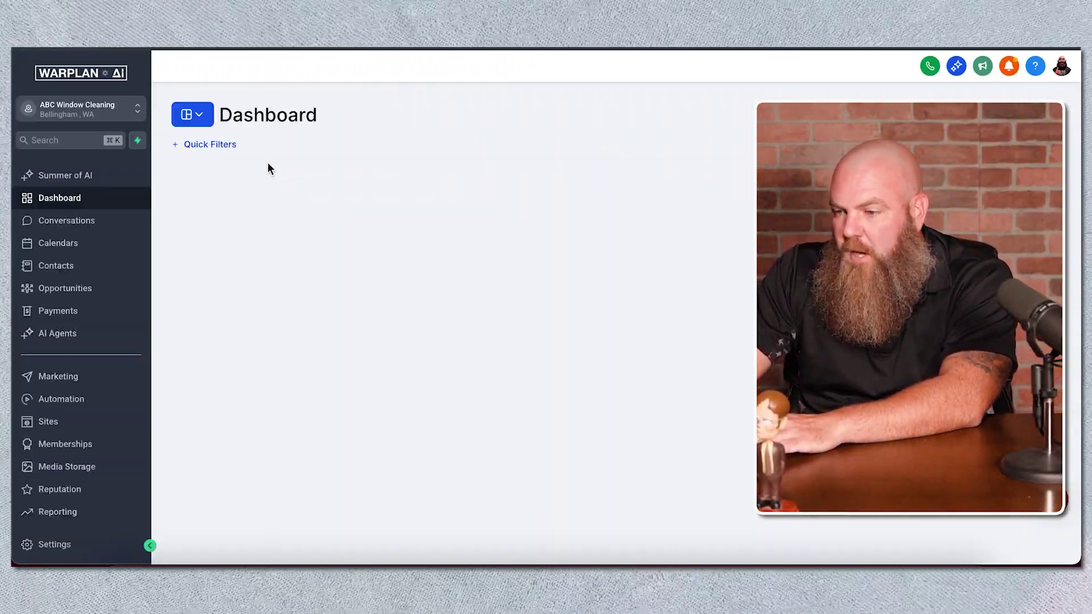
left_click(203, 114)
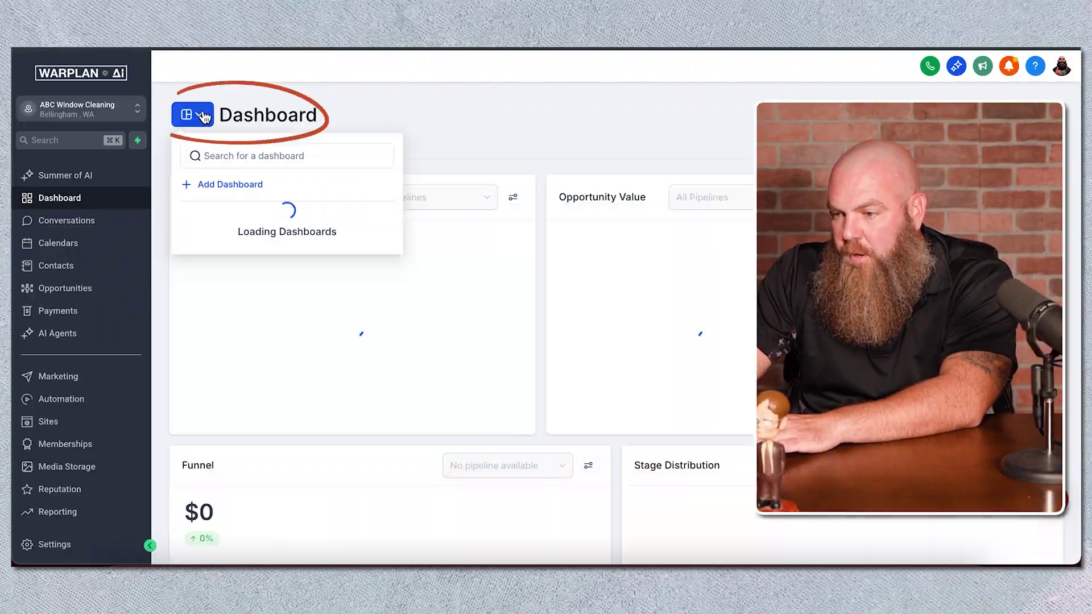
left_click(223, 188)
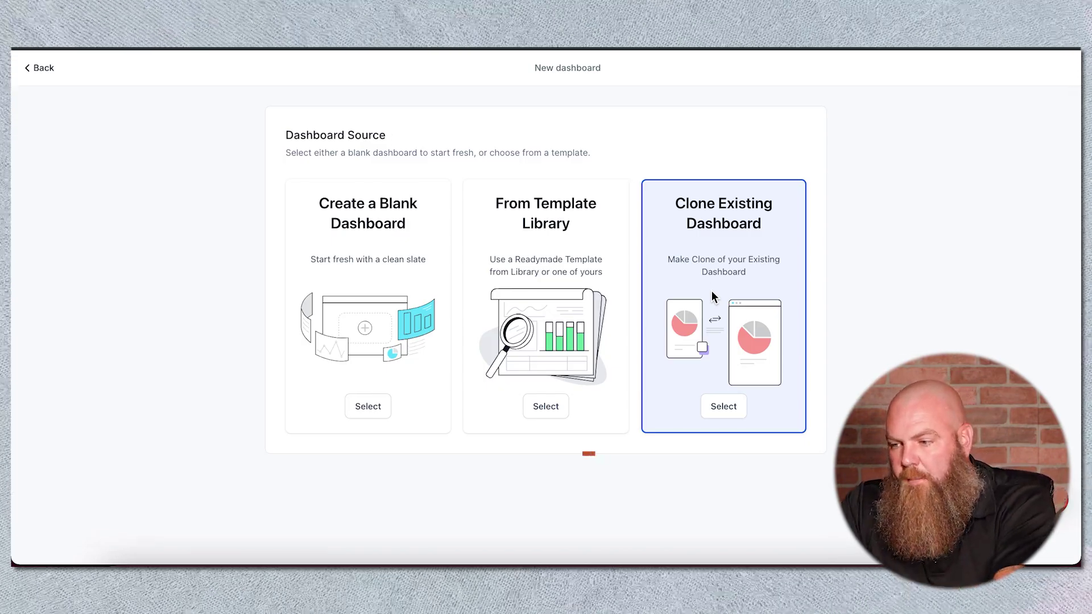
left_click(557, 406)
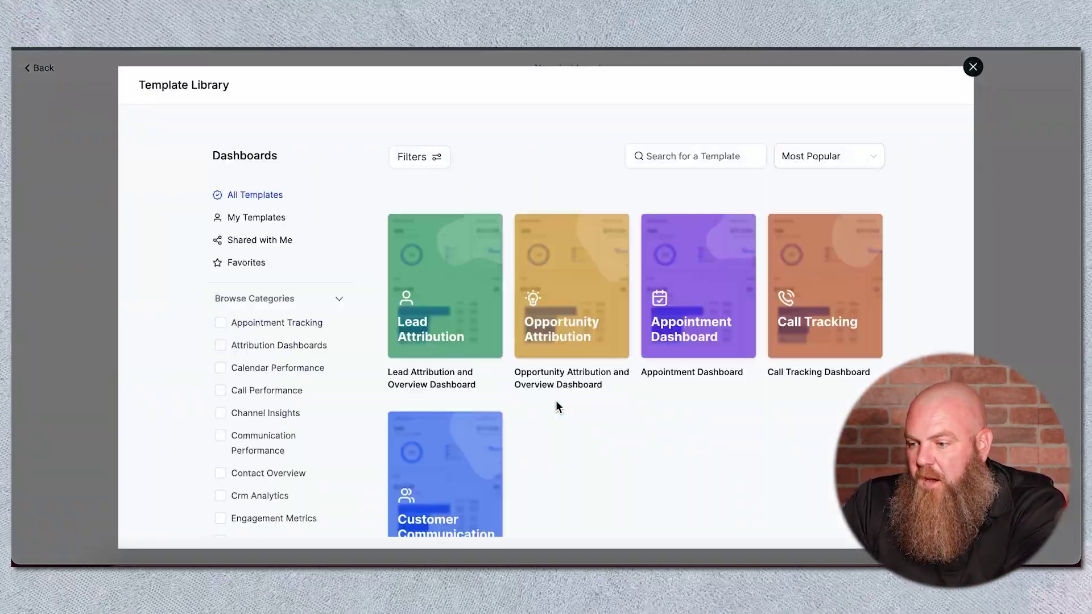
Step: Preview the Call Tracking Dashboard template and create a dashboard from it
scroll(555, 401, "down", 1)
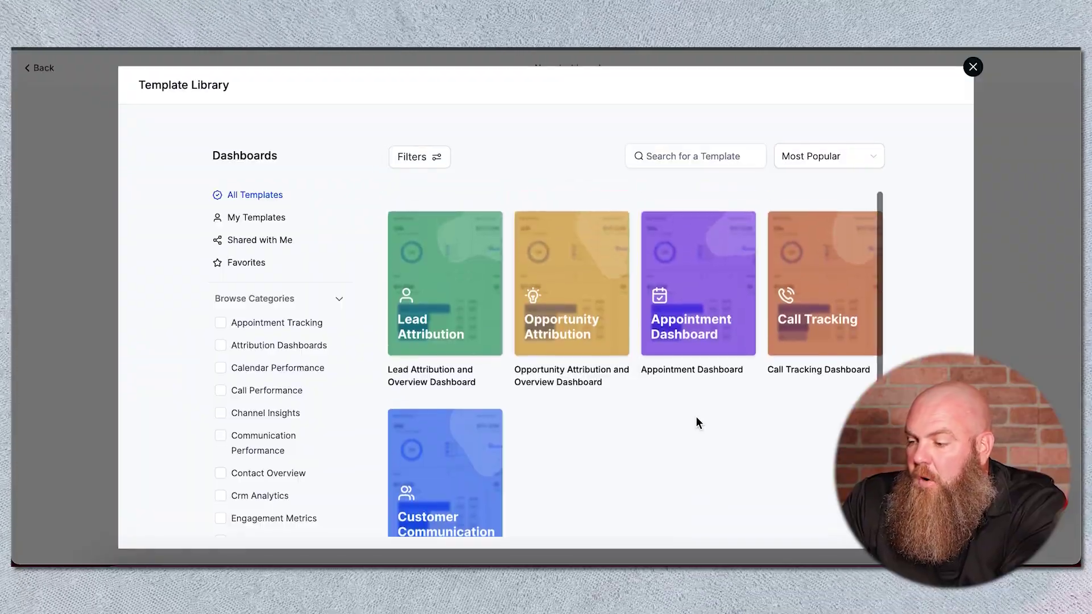
mouse_move(815, 338)
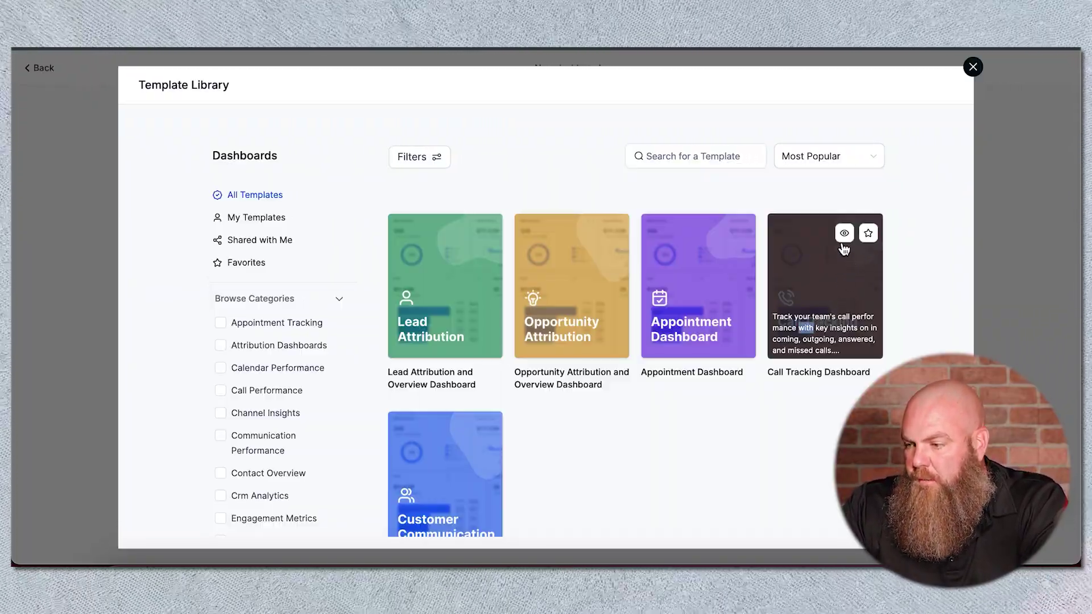
left_click(838, 267)
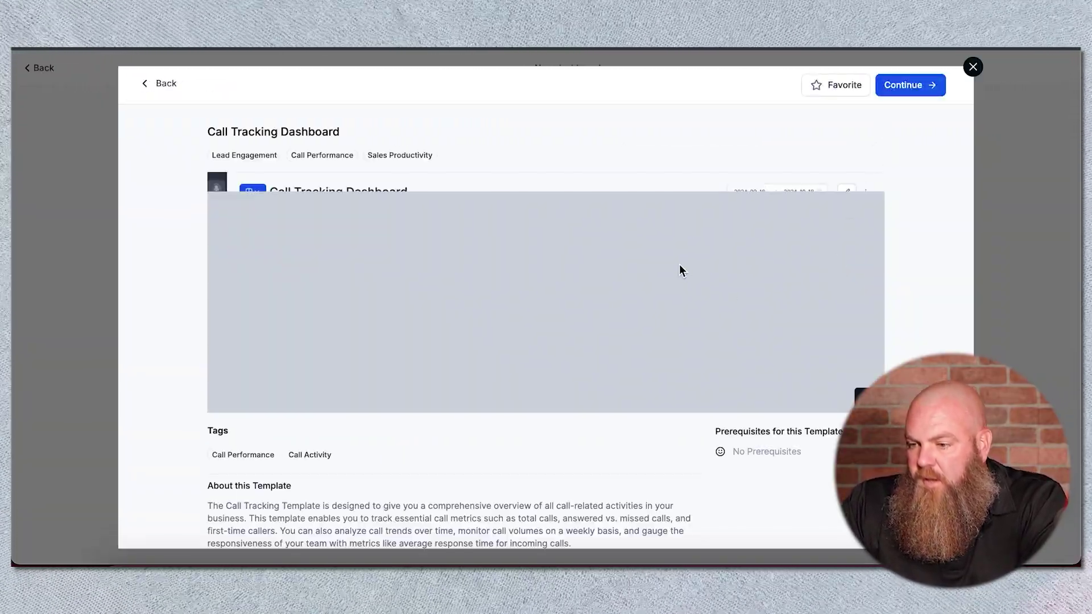
scroll(677, 261, "down", 4)
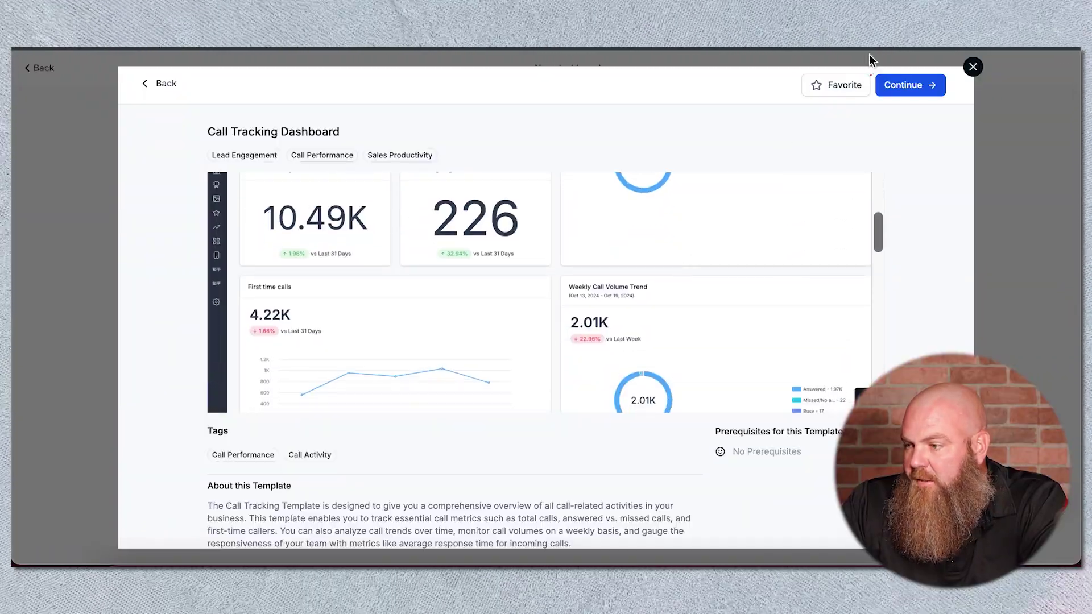
left_click(910, 88)
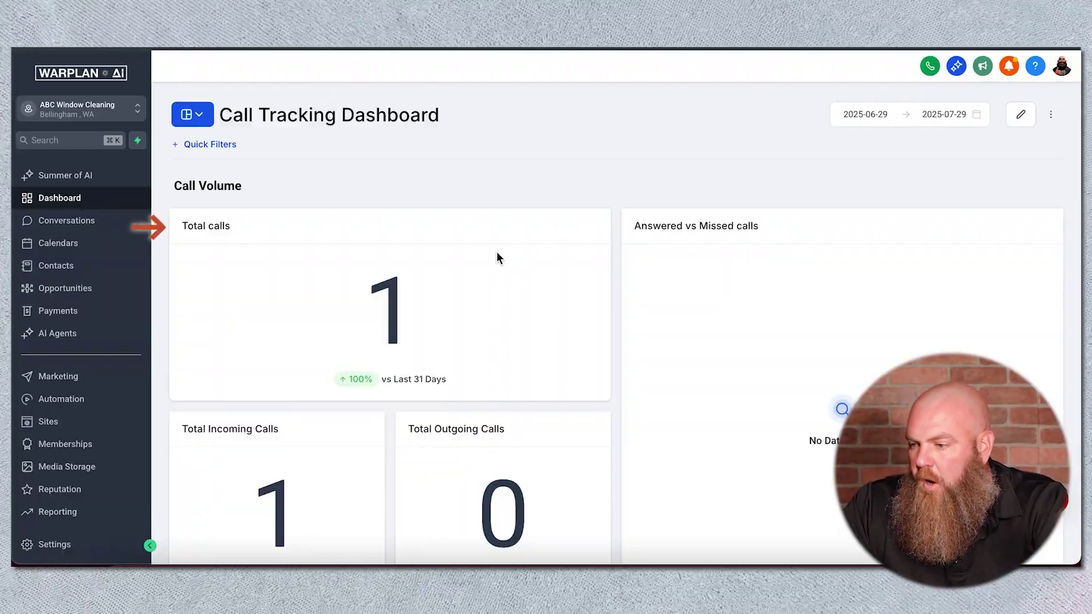
Step: Review the call volume, performance and response time widgets on the Call Tracking Dashboard
scroll(496, 251, "down", 1)
scroll(498, 259, "down", 1)
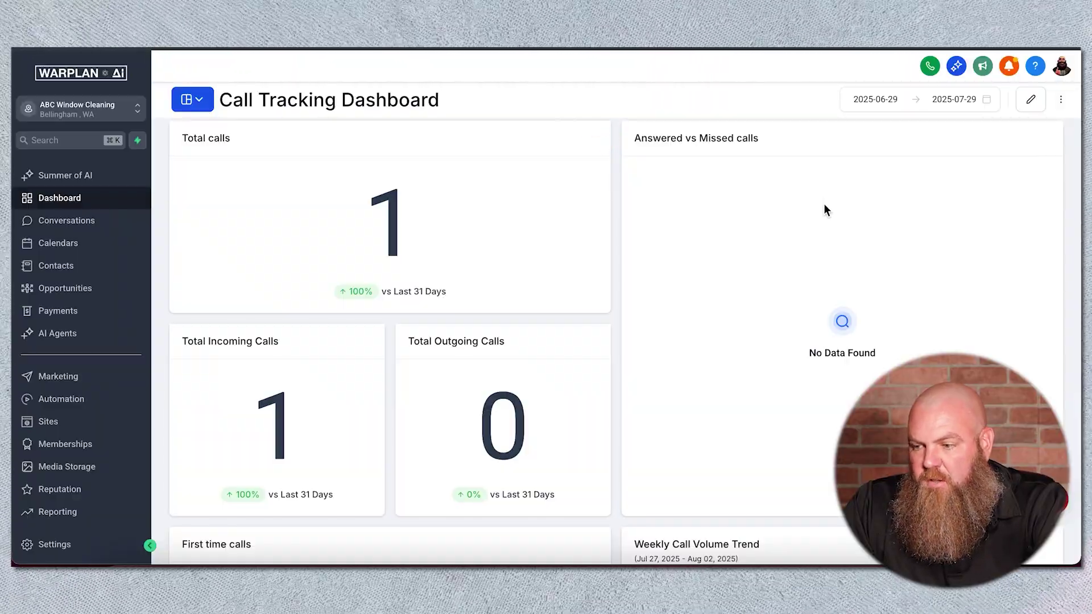
scroll(824, 208, "down", 2)
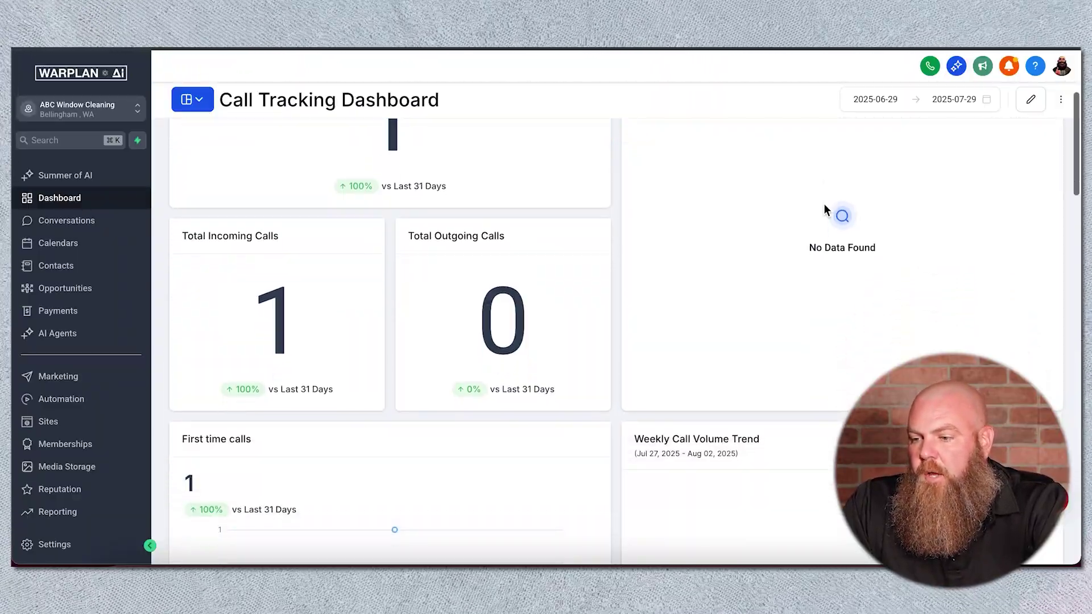
scroll(500, 284, "down", 3)
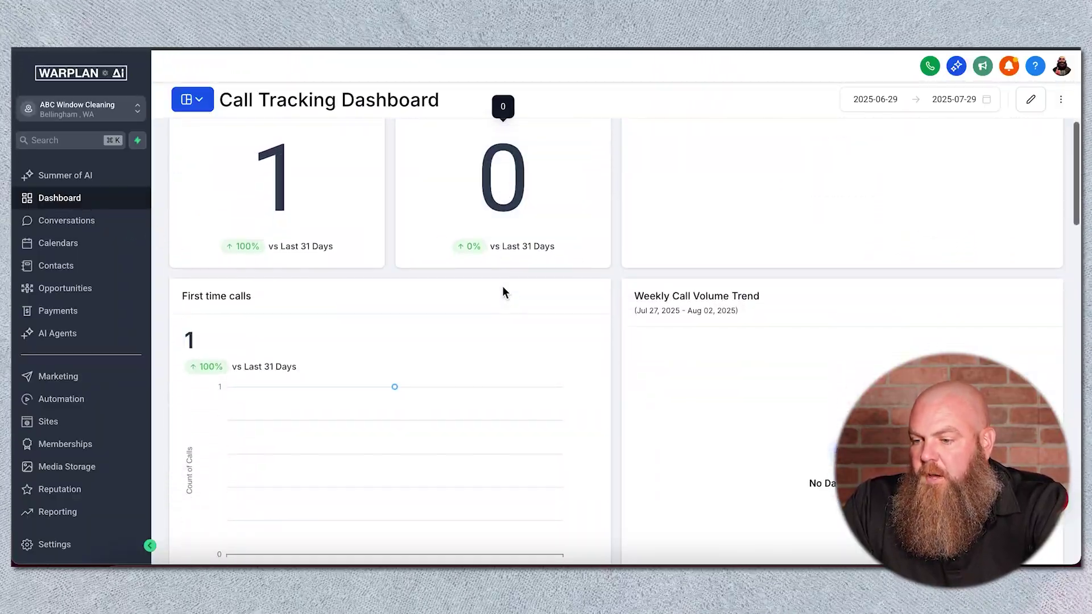
scroll(660, 355, "down", 5)
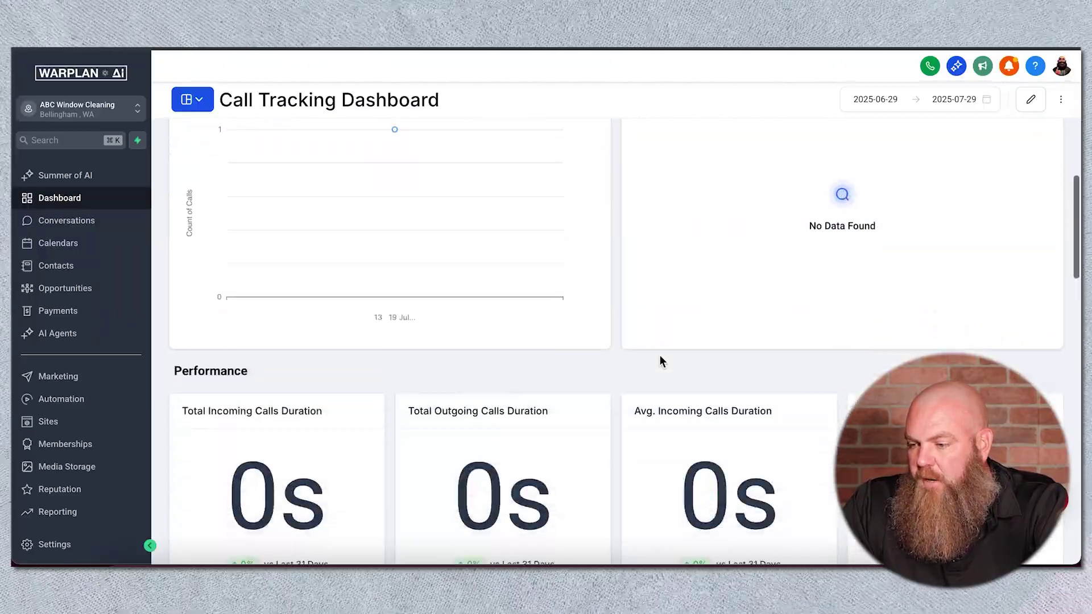
scroll(659, 355, "down", 2)
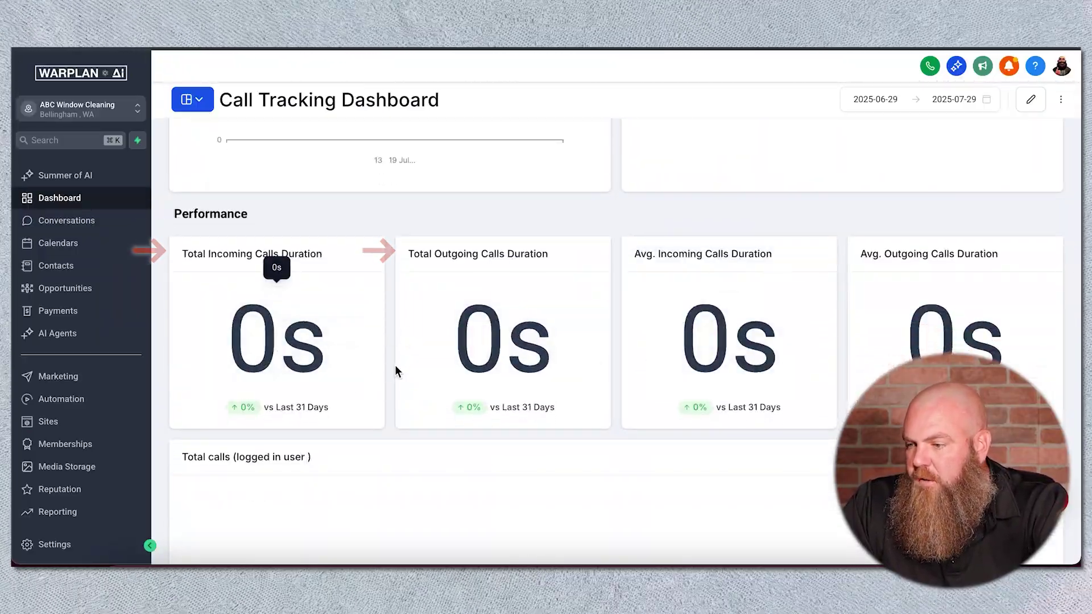
scroll(663, 344, "down", 5)
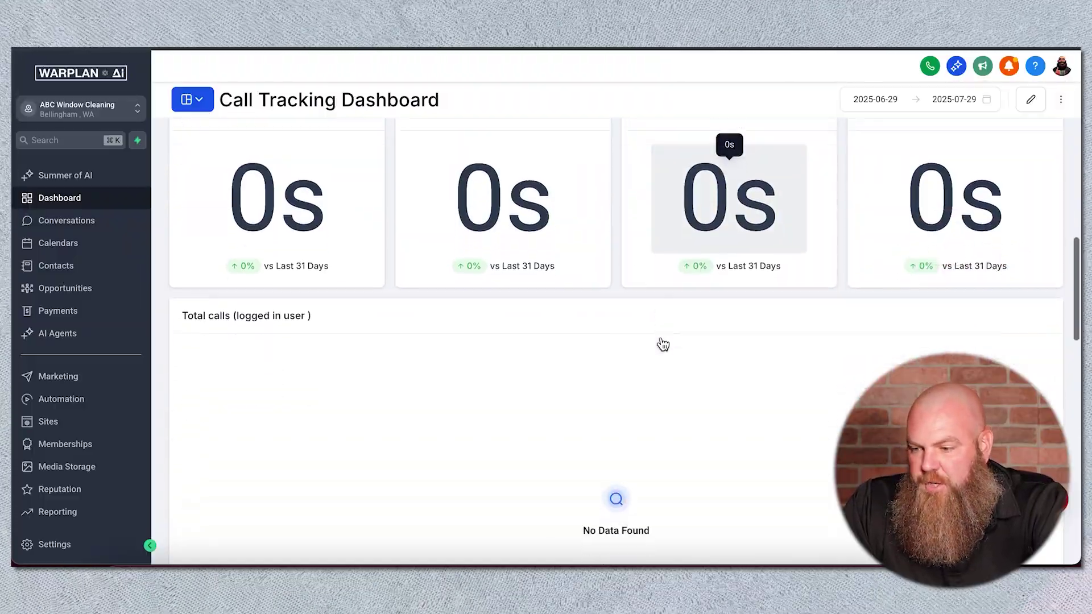
scroll(662, 343, "down", 6)
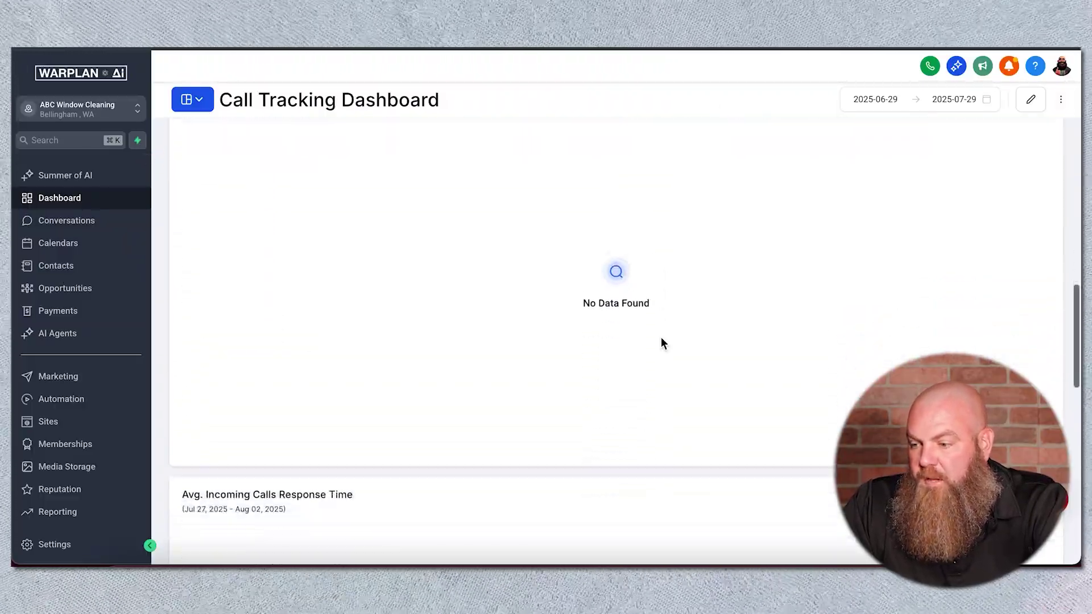
scroll(661, 343, "down", 5)
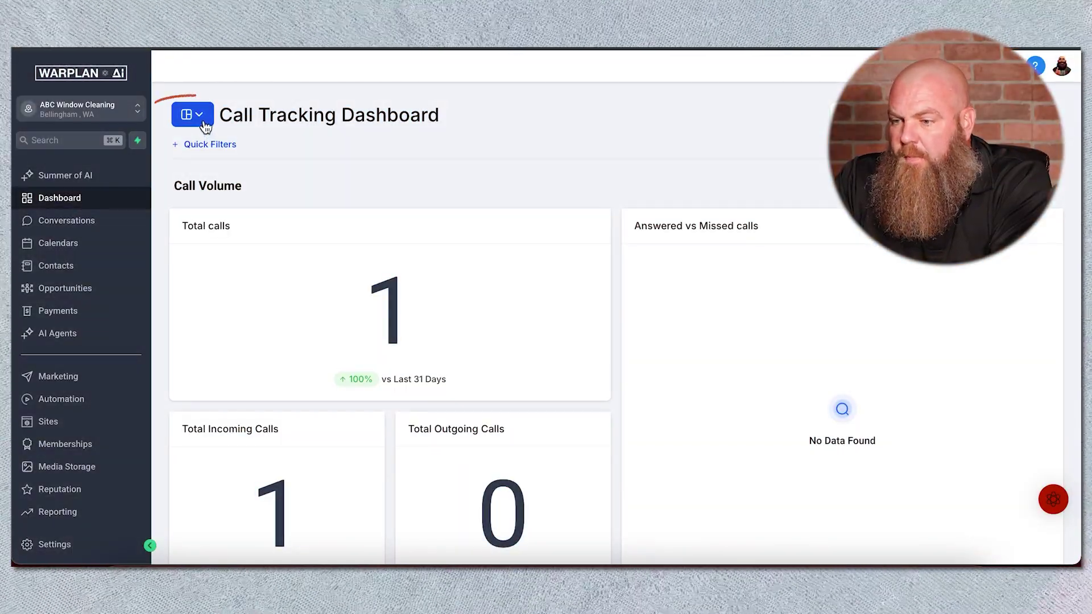
Step: Start a new blank dashboard and name it "Teach GHL Demo"
left_click(204, 122)
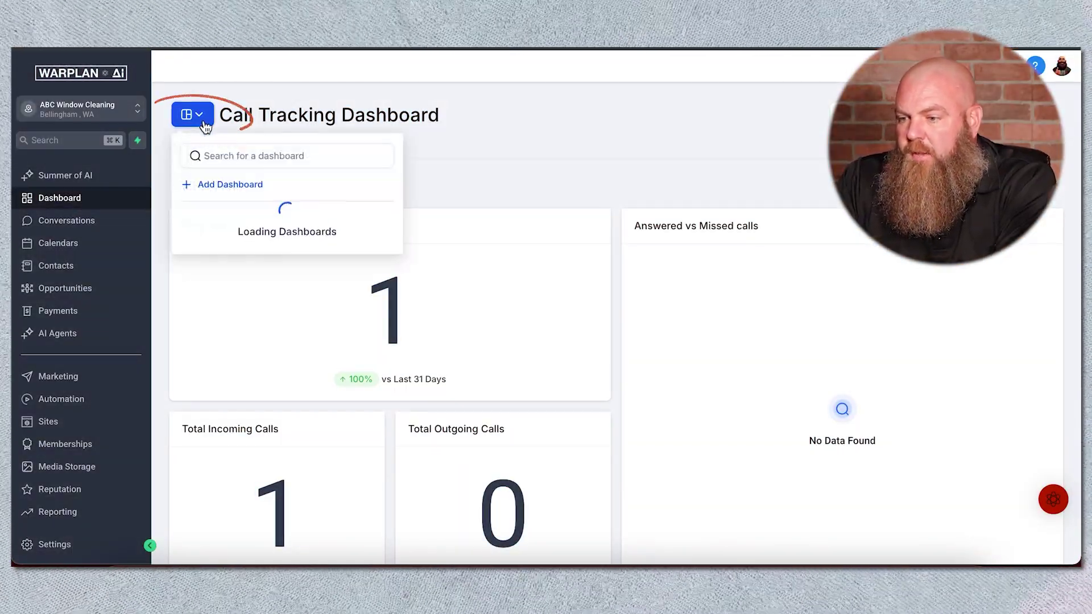
left_click(254, 186)
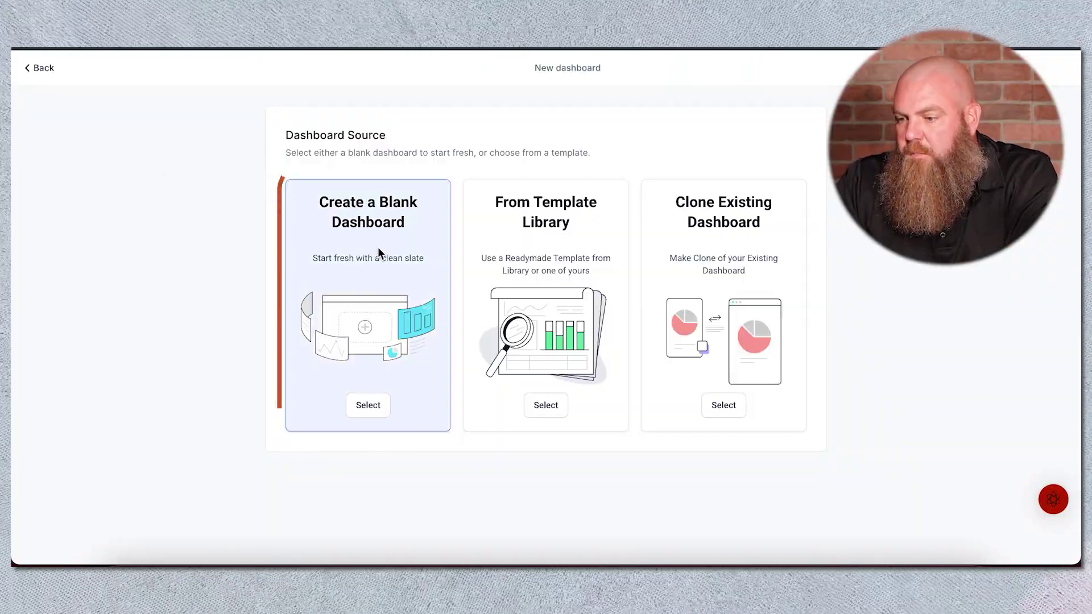
left_click(367, 405)
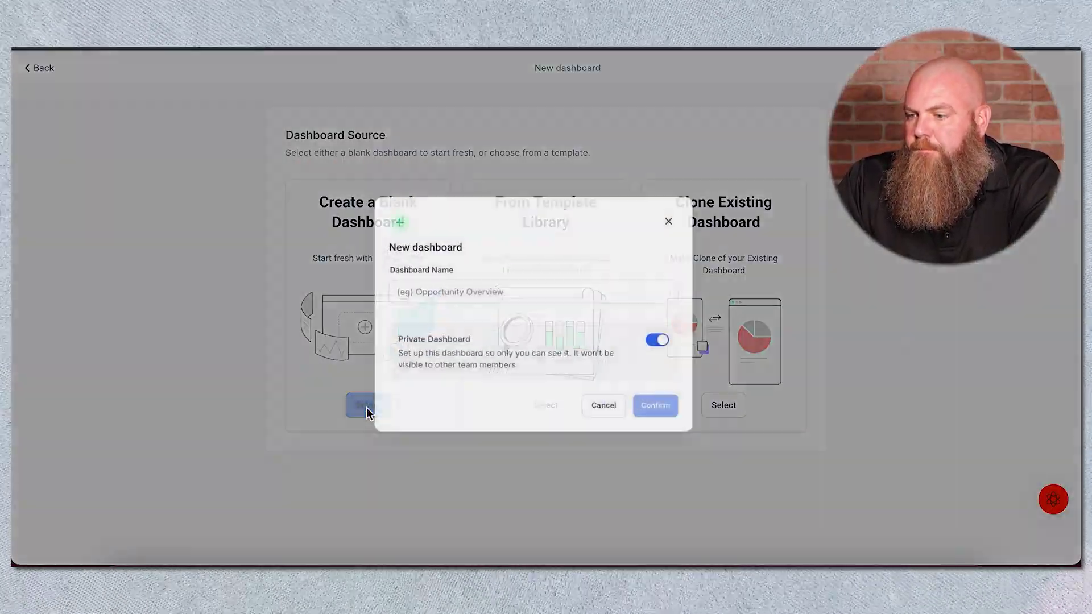
left_click(469, 285)
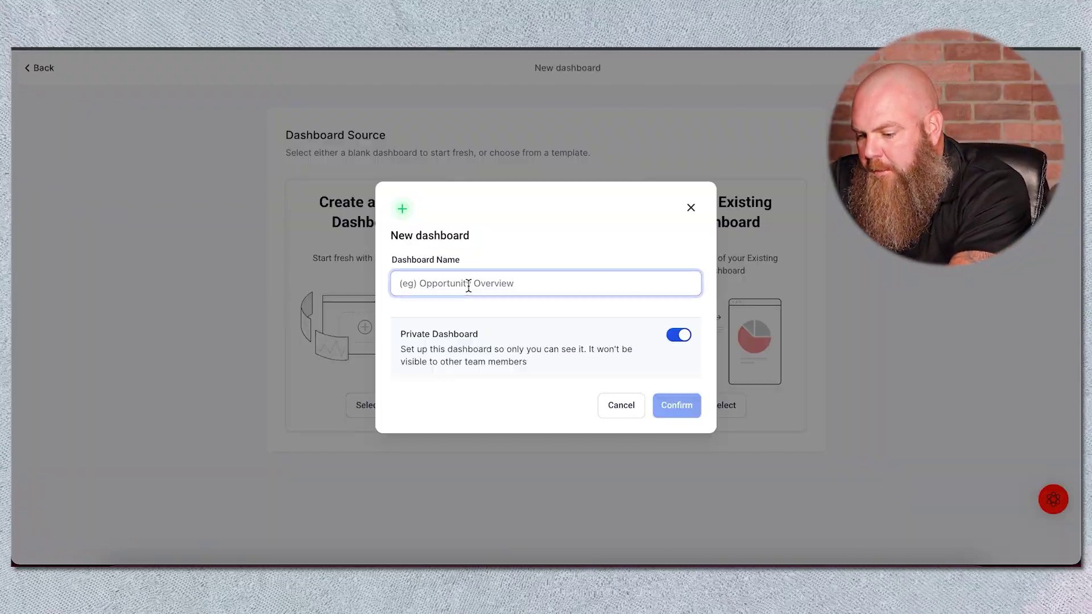
type("T")
key("BackSpace")
type("Teach GHL Demo")
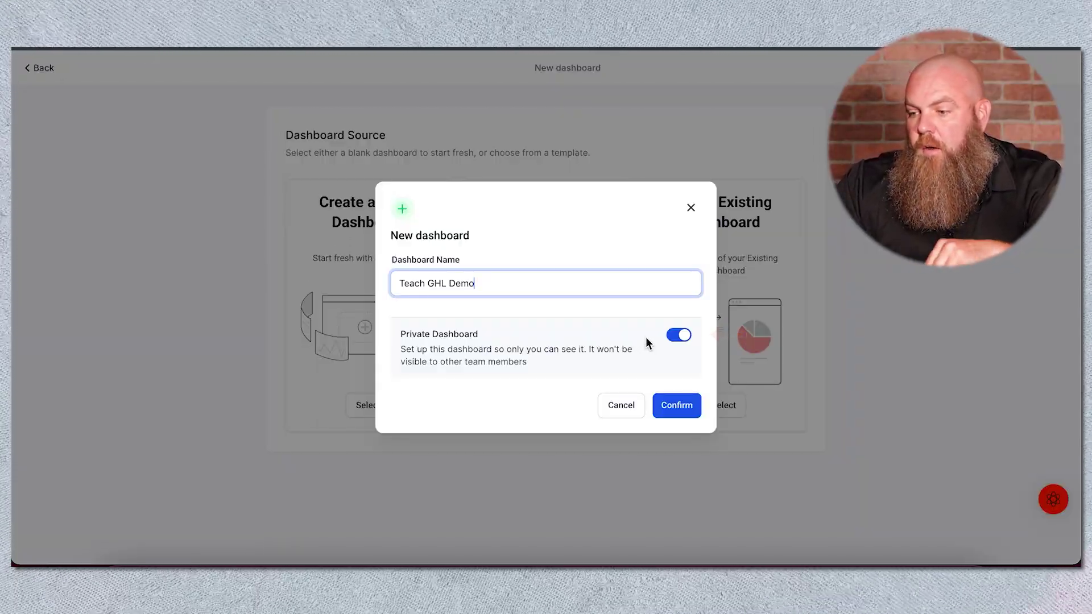
Step: Make the new dashboard non-private, give Agency User, Account Admin and Account User View access, and create it
left_click(678, 337)
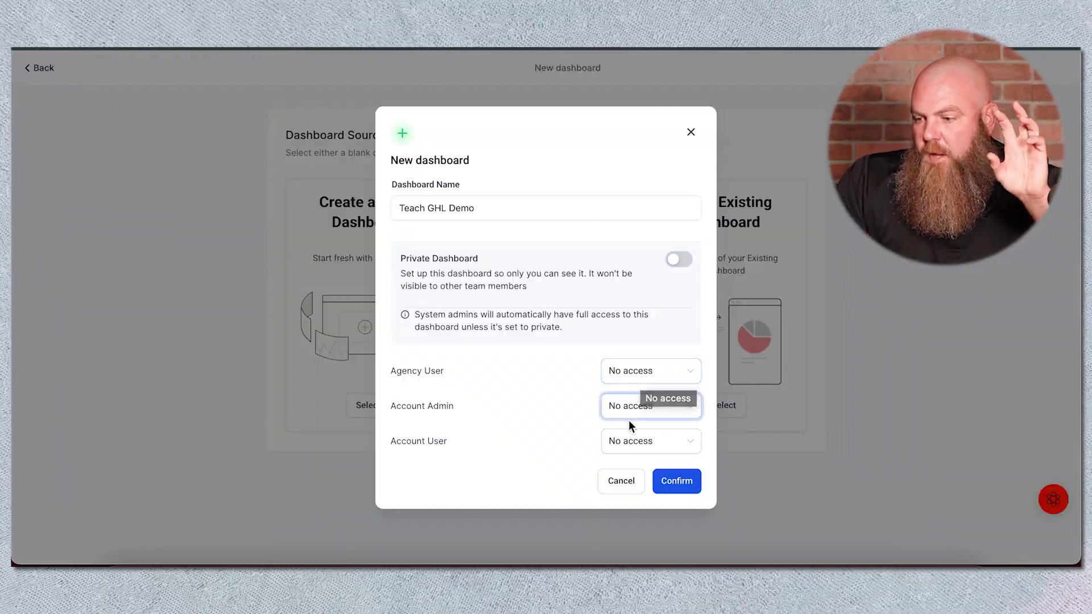
left_click(630, 450)
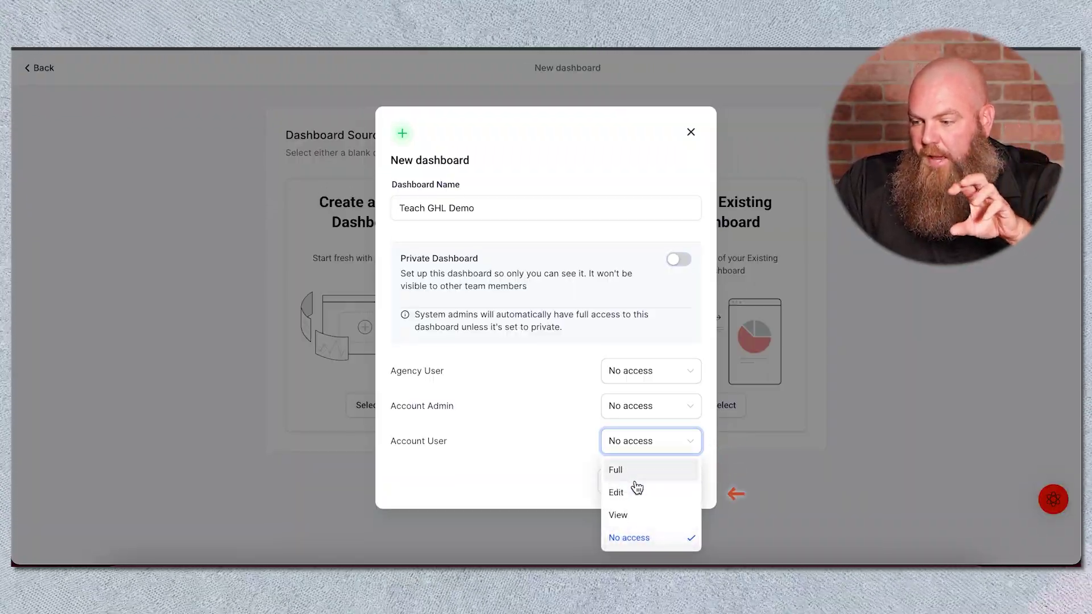
left_click(638, 515)
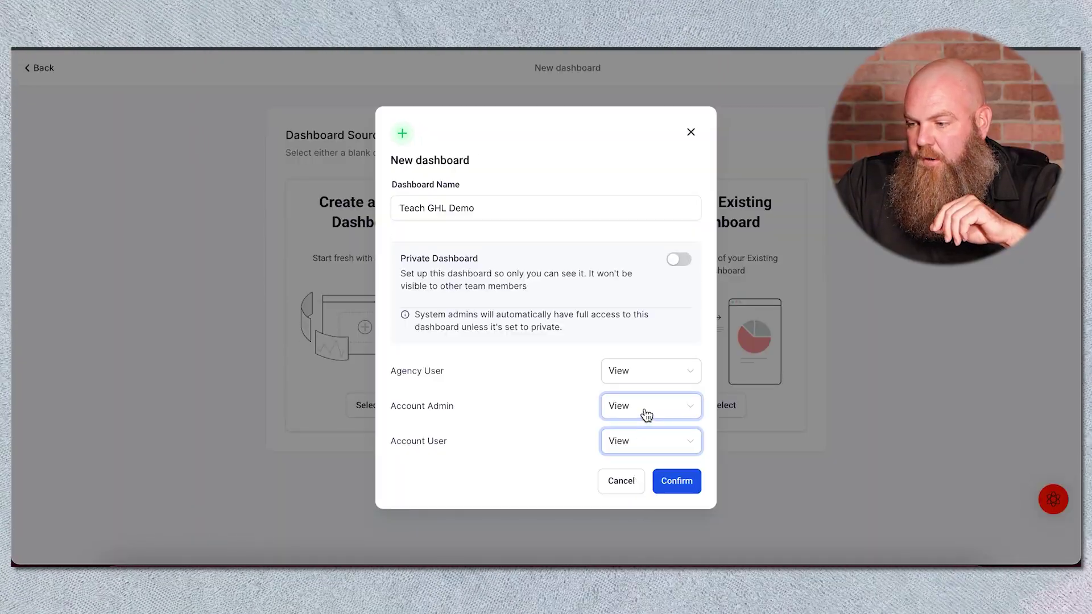
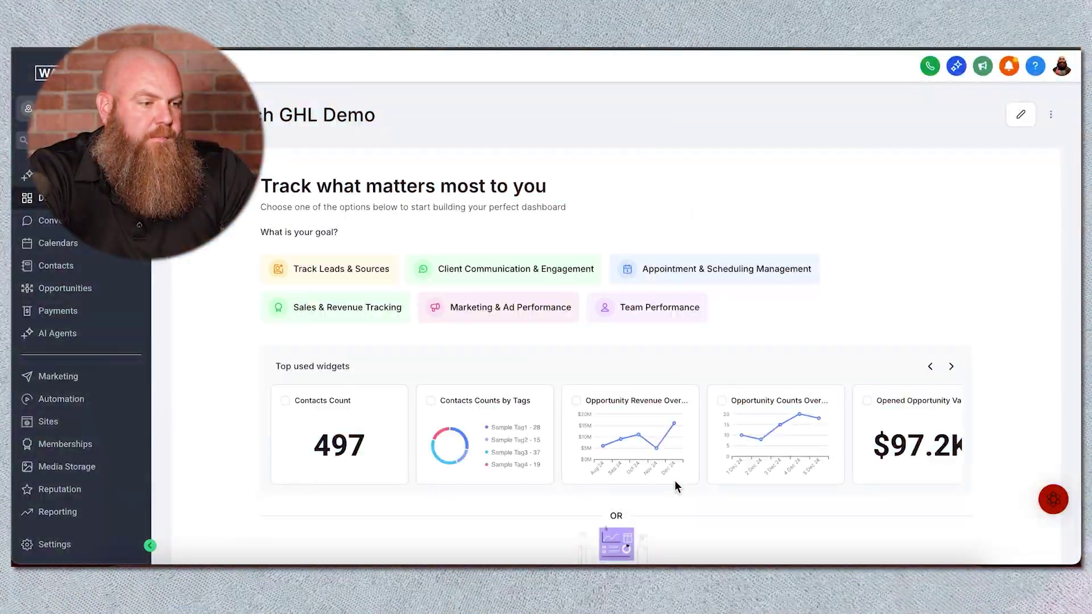
Step: Start adding a widget manually to the empty dashboard and look through the available widget categories
scroll(693, 353, "down", 2)
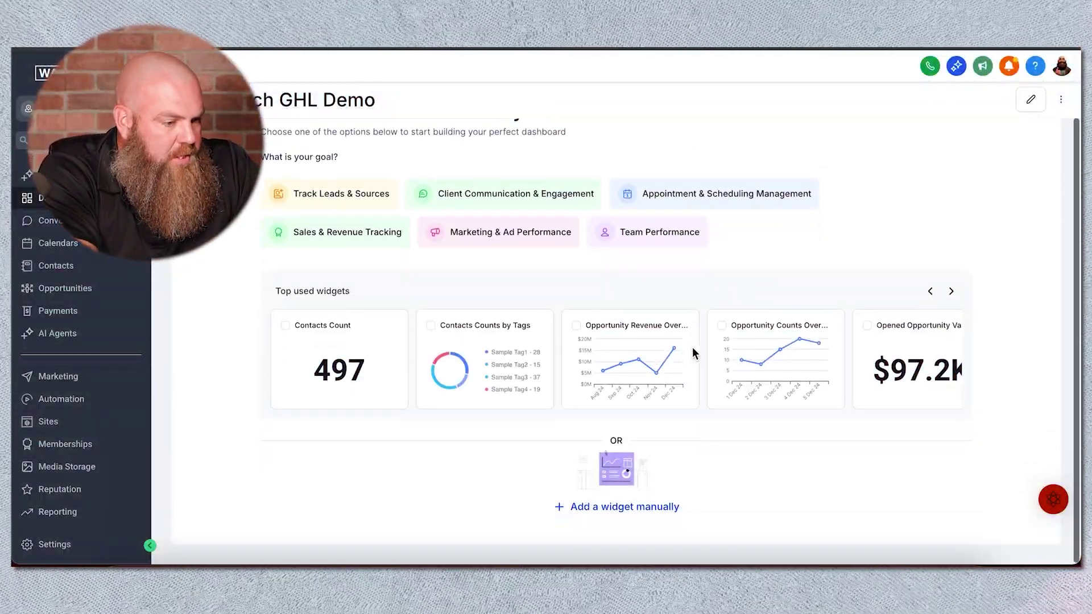
left_click(614, 507)
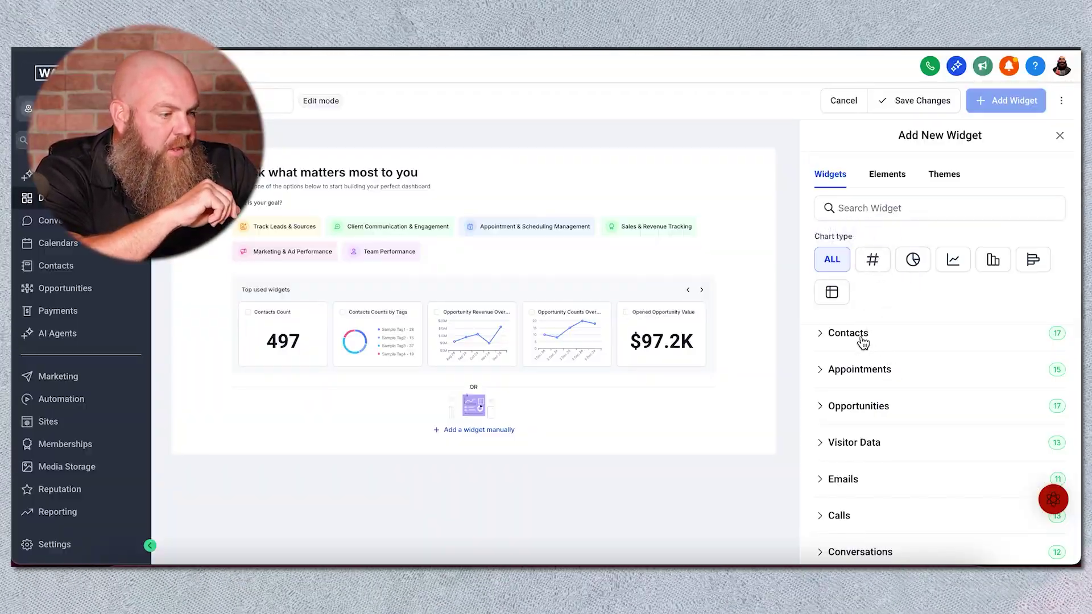
scroll(862, 341, "down", 2)
scroll(862, 341, "up", 2)
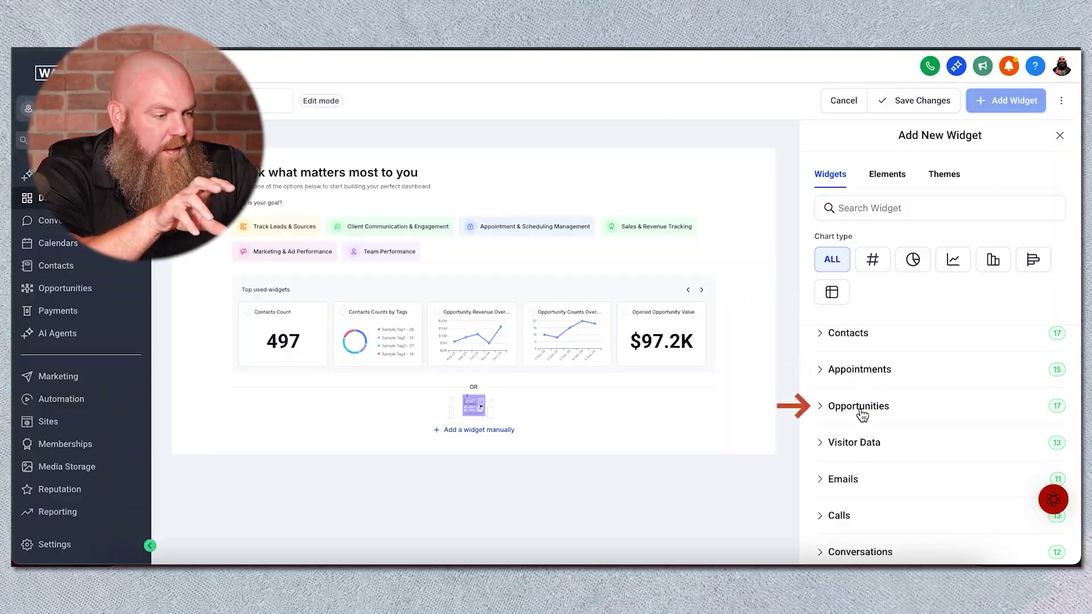
scroll(861, 446, "down", 2)
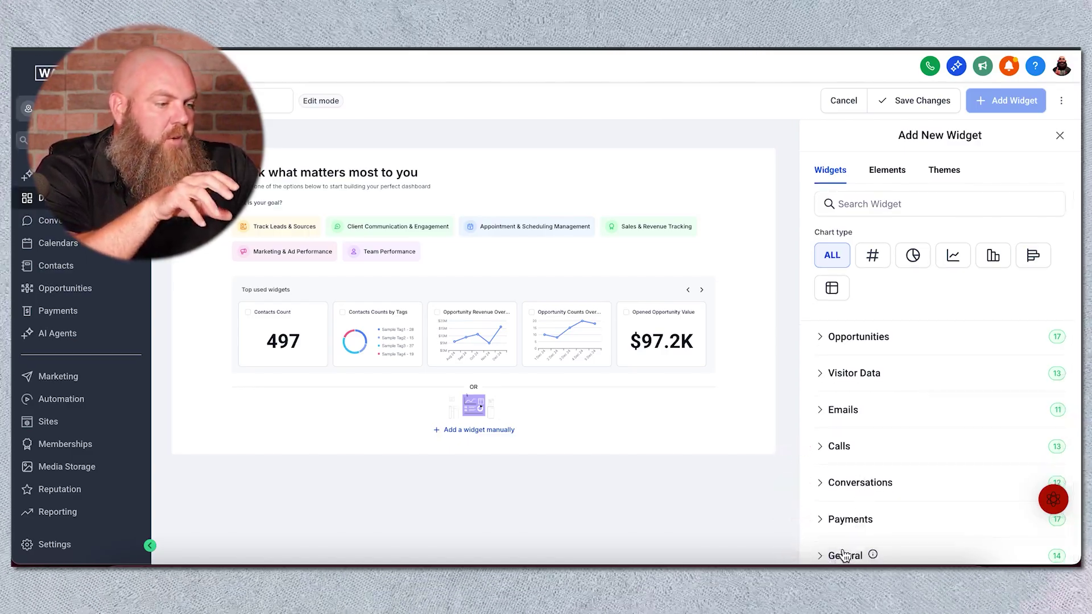
scroll(845, 555, "up", 2)
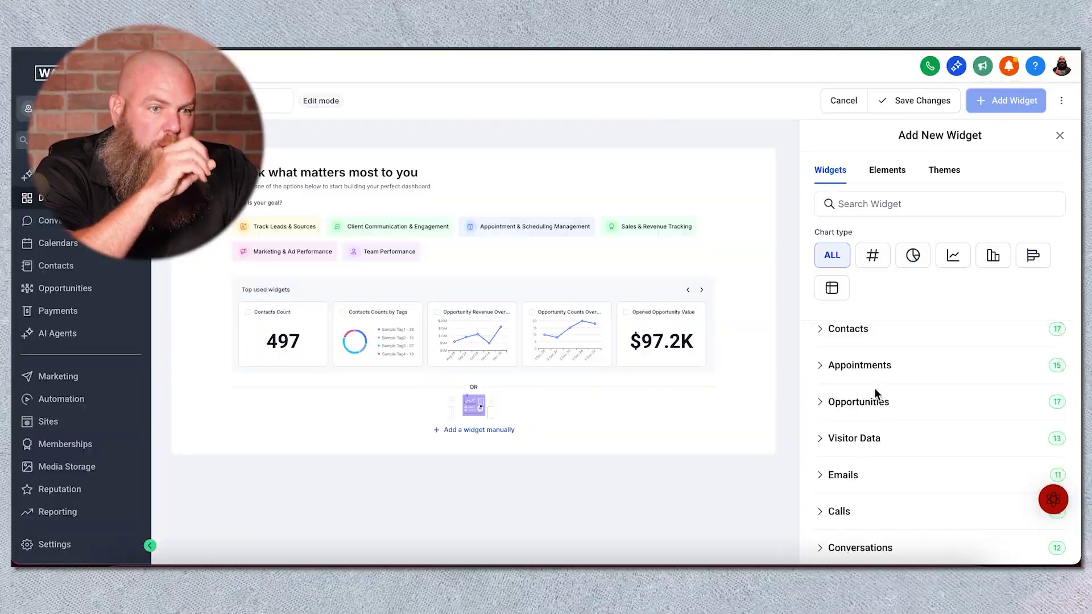
Step: Expand the Contacts widget category and browse the widgets it offers
left_click(853, 333)
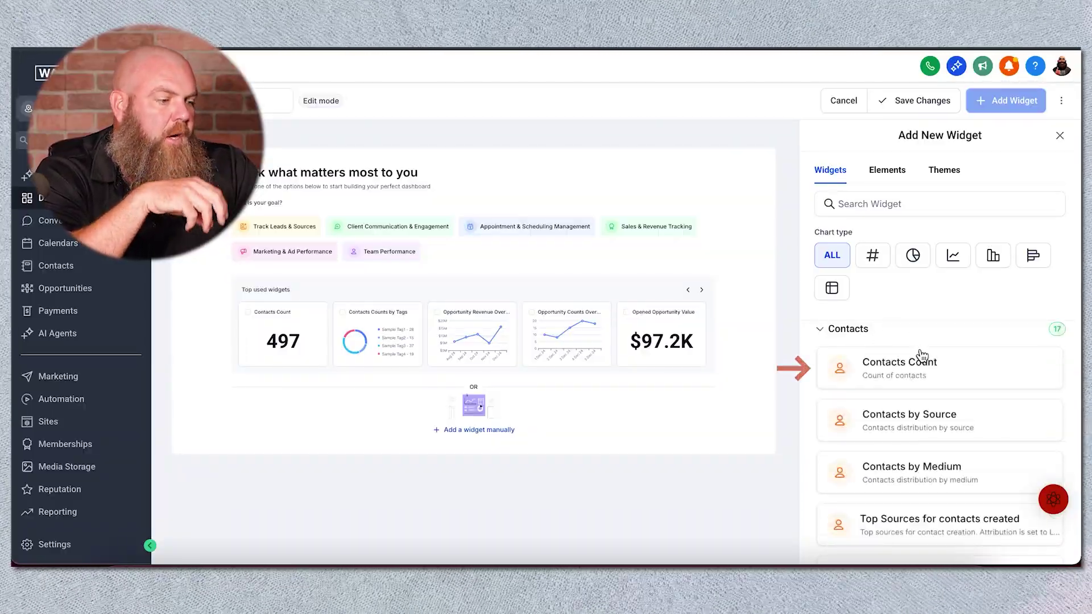
scroll(921, 356, "down", 2)
scroll(921, 357, "down", 1)
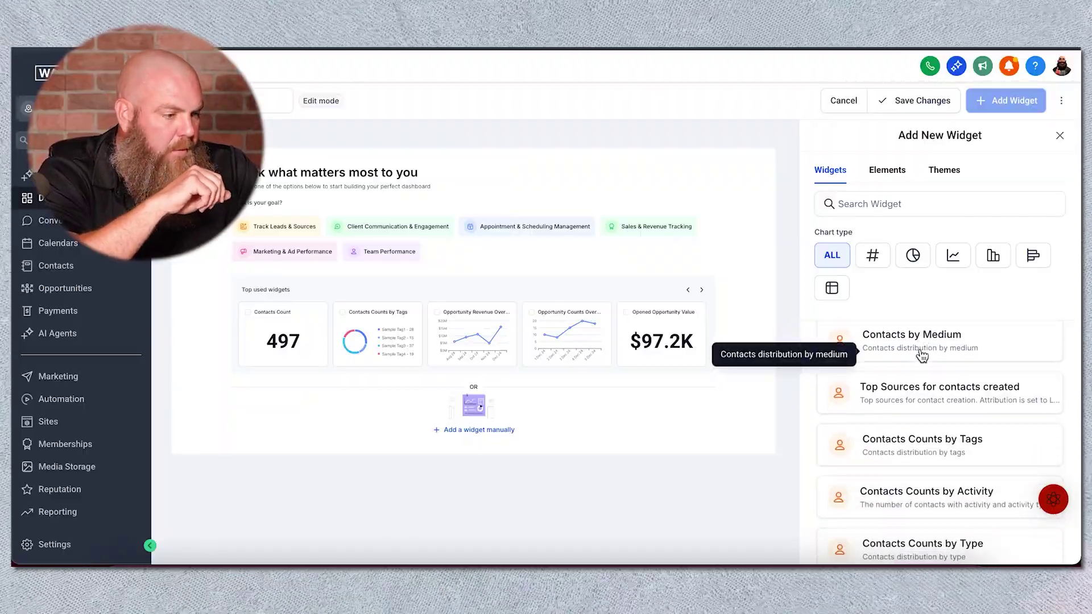
scroll(921, 356, "down", 1)
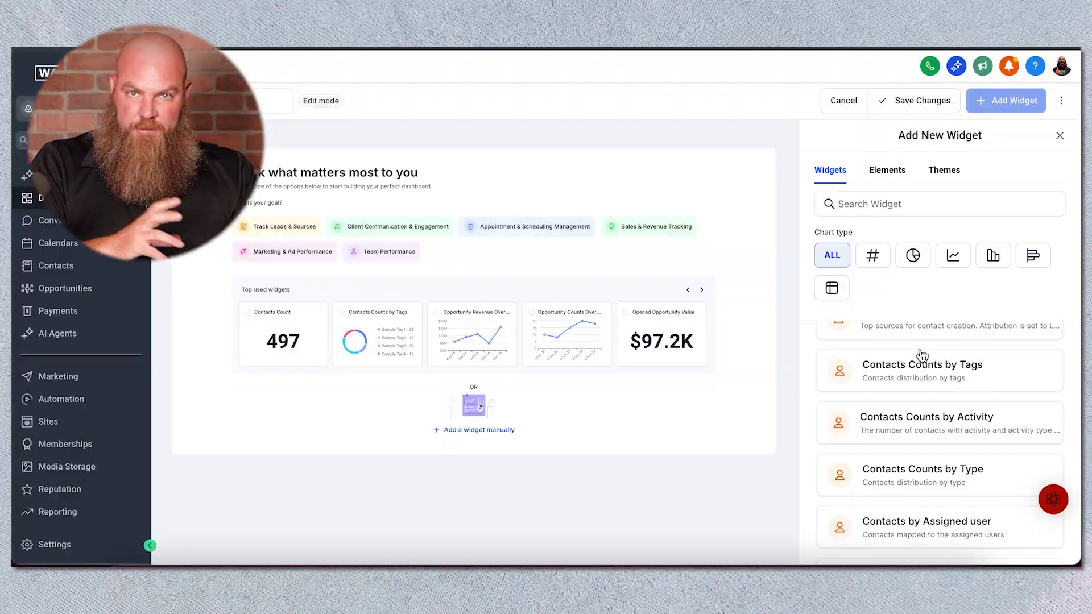
scroll(921, 356, "down", 2)
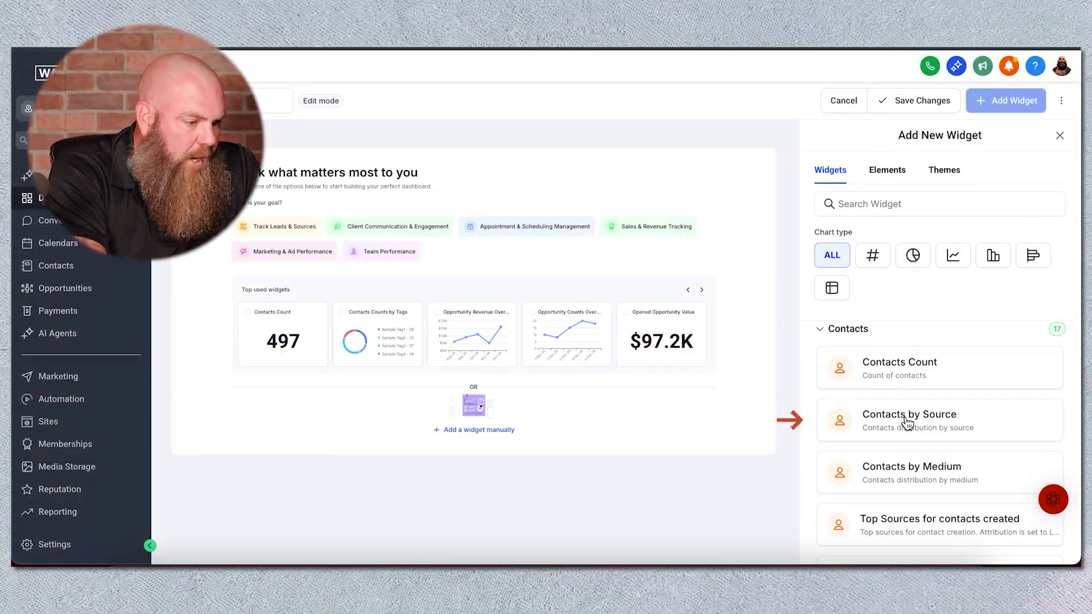
Step: Choose the Contacts by Source widget and expand its advanced settings
left_click(907, 422)
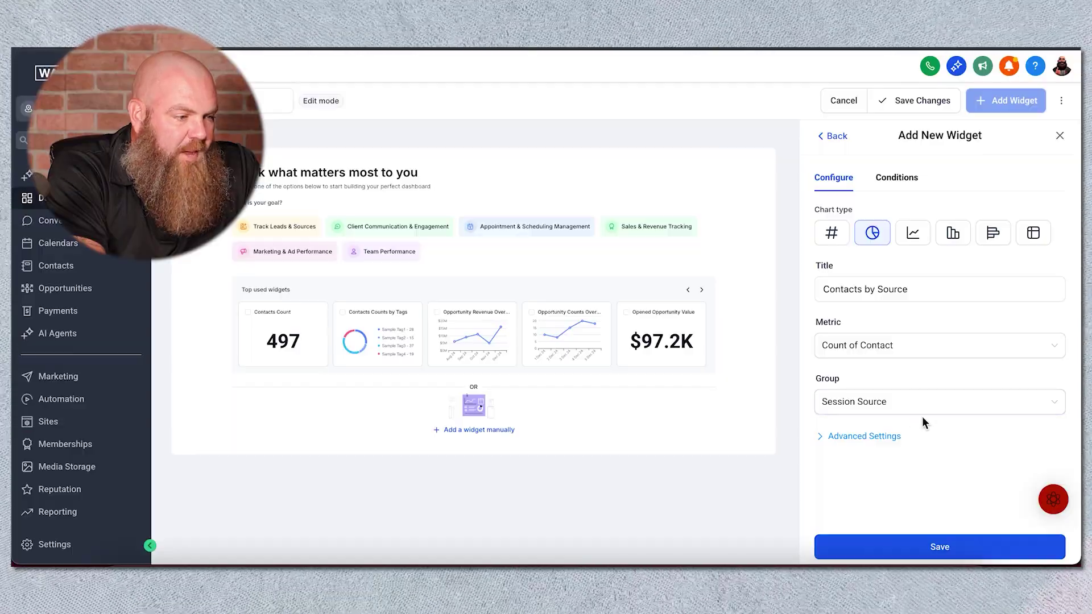
left_click(884, 407)
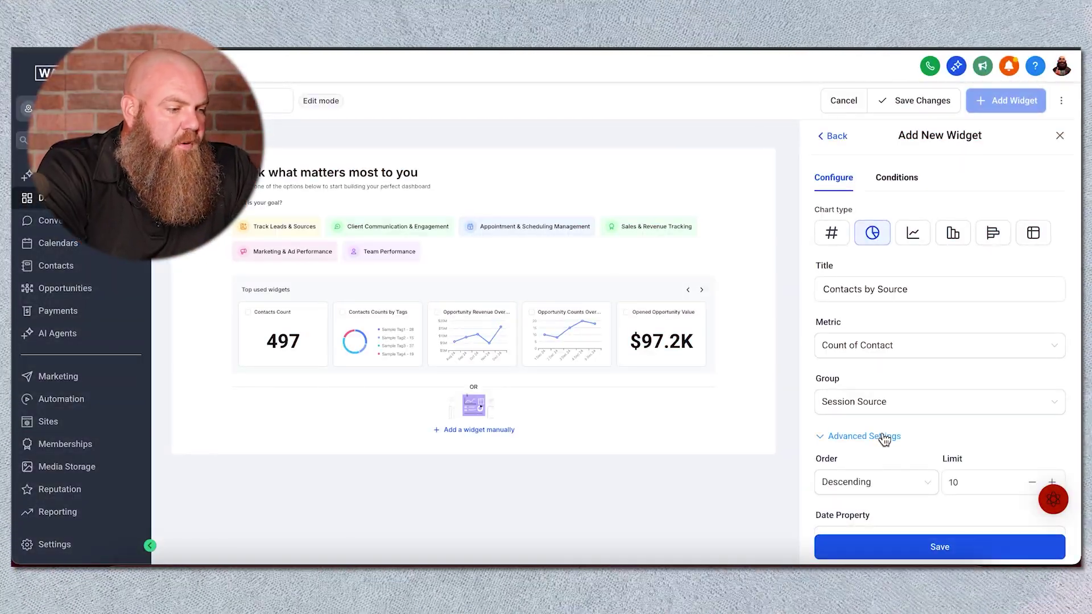
Step: Check the sort order and date property options, keep Descending and Created On, and save the Contacts by Source widget to the dashboard
scroll(883, 438, "down", 3)
scroll(883, 434, "down", 1)
left_click(899, 356)
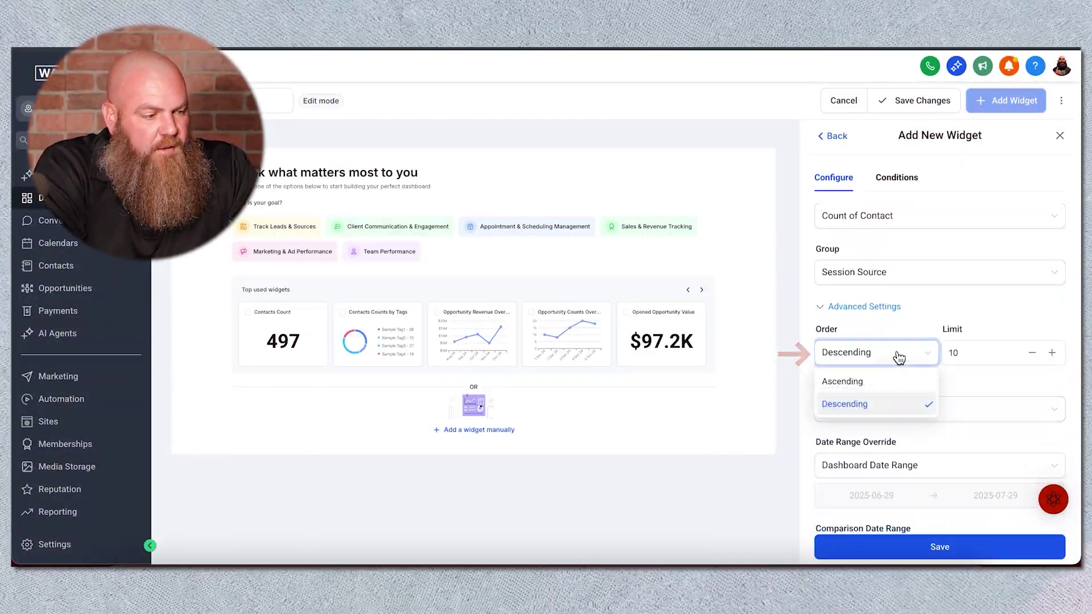
left_click(979, 378)
scroll(973, 379, "down", 1)
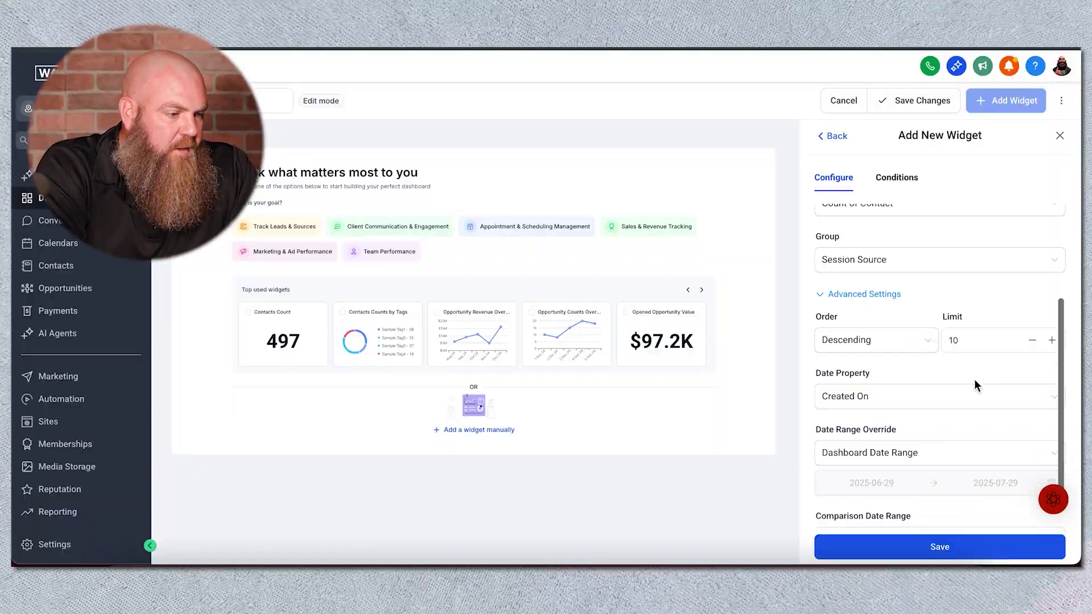
scroll(974, 379, "down", 1)
left_click(970, 363)
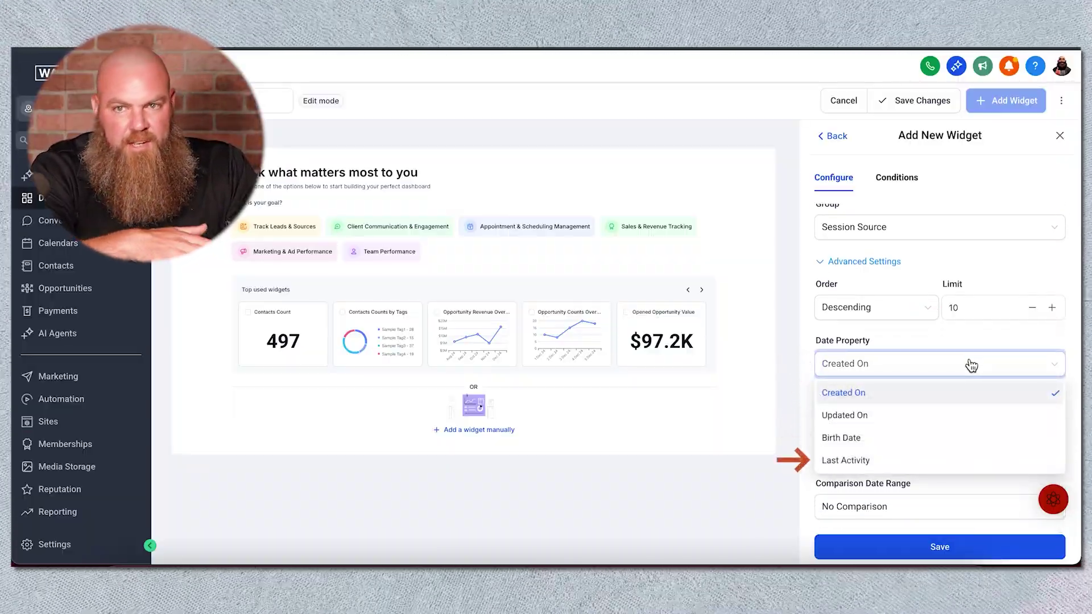
left_click(968, 341)
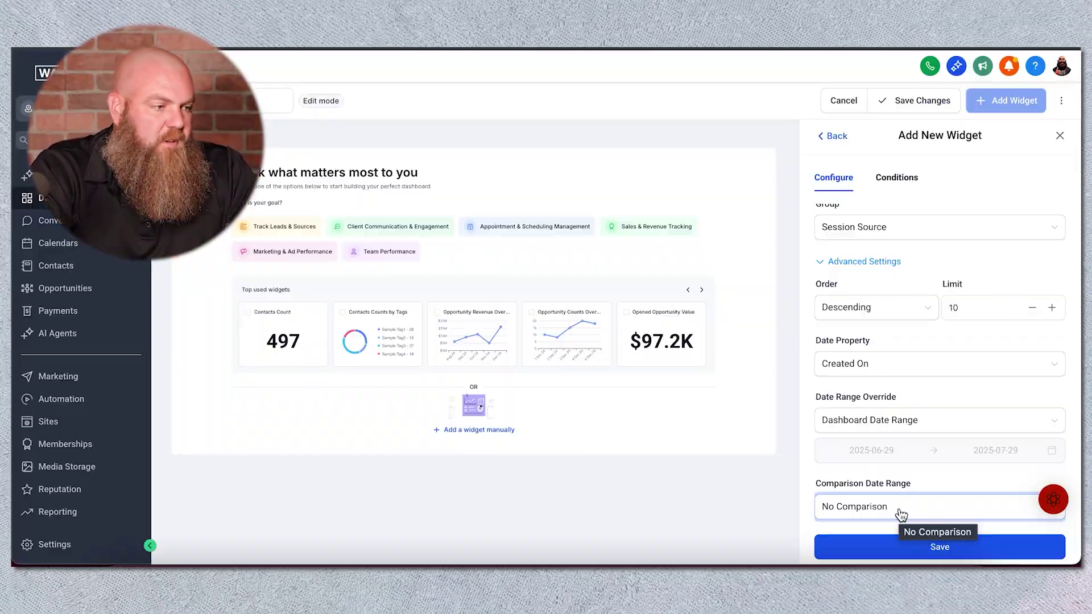
left_click(849, 556)
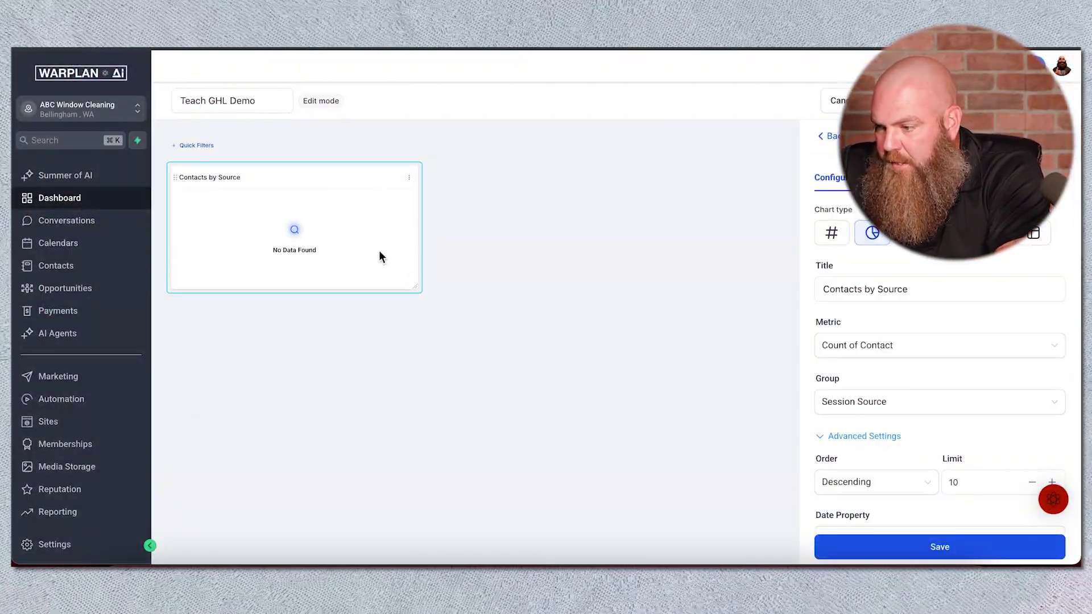
Step: Reopen the Contacts by Source widget for editing and review its configuration settings
left_click(409, 178)
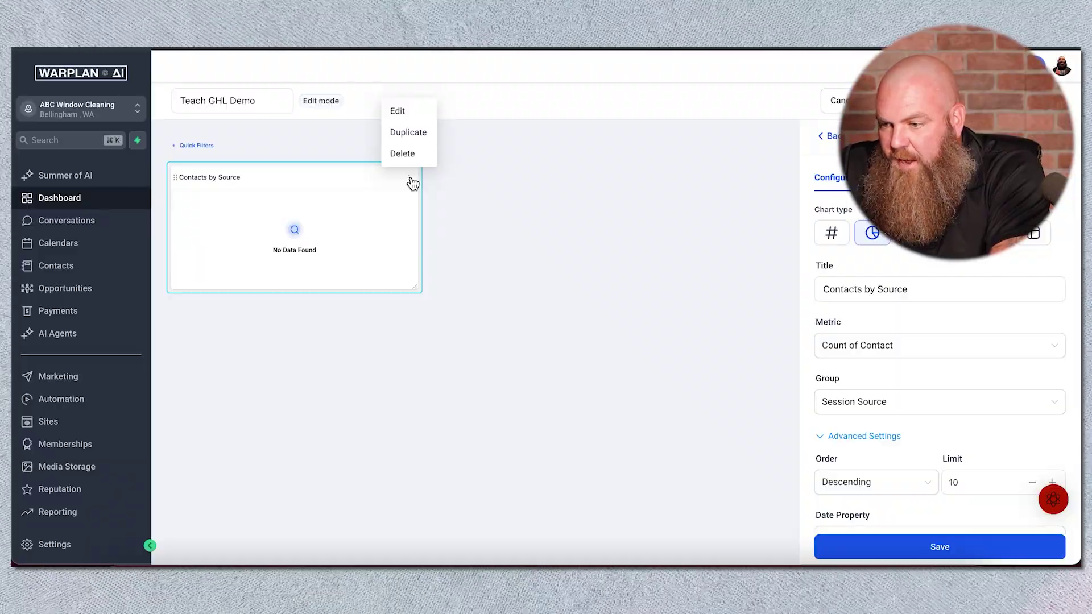
left_click(401, 111)
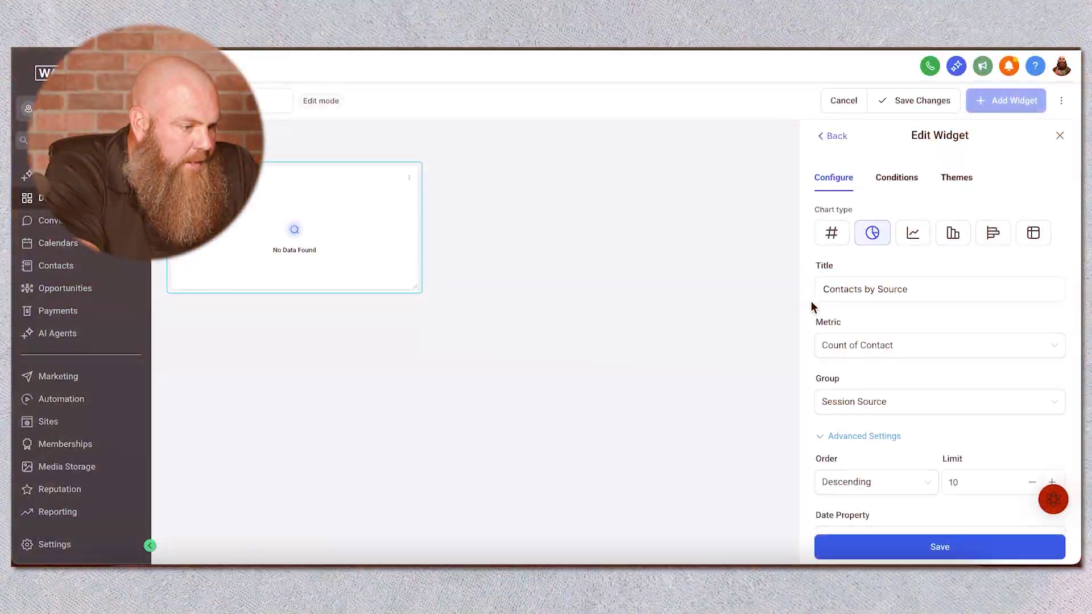
scroll(935, 307, "down", 1)
scroll(933, 307, "down", 3)
scroll(921, 346, "up", 4)
Step: Add a second filter group to the widget's conditions and browse the fields available to filter by
left_click(900, 180)
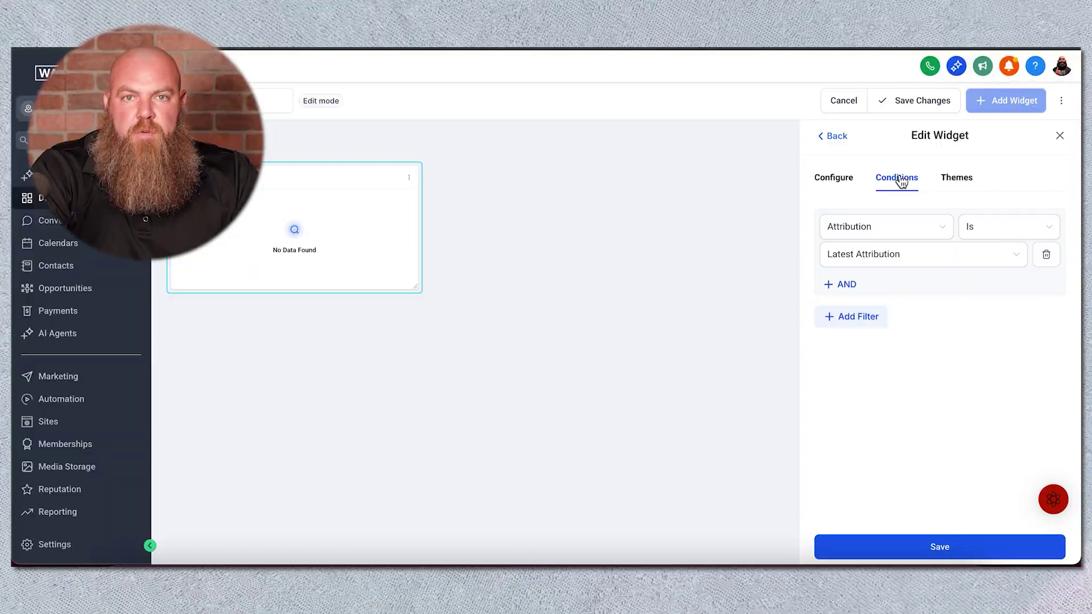
left_click(851, 318)
left_click(882, 353)
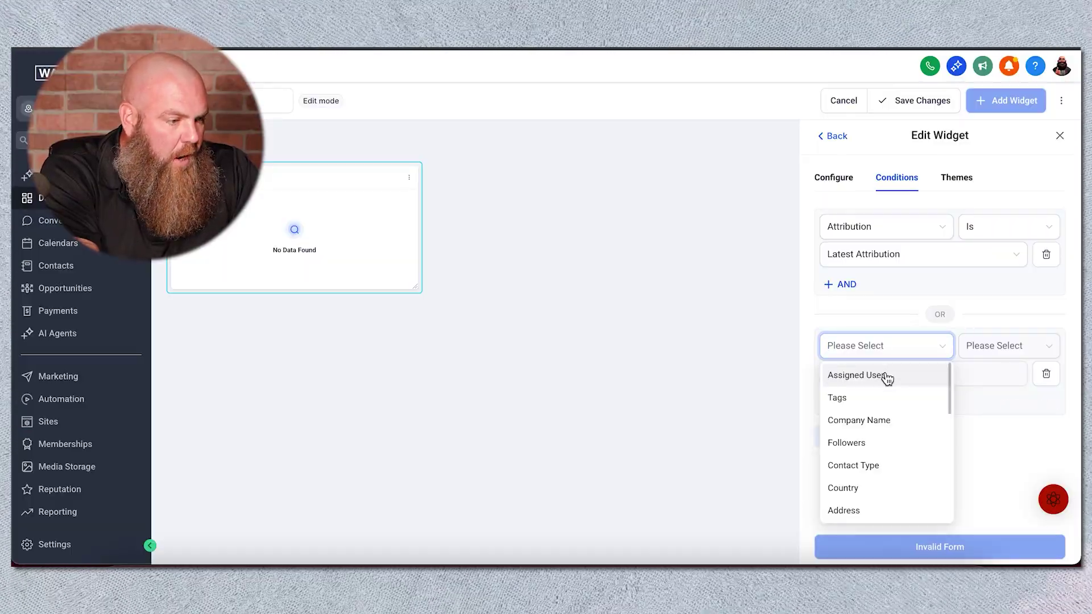
scroll(887, 379, "down", 5)
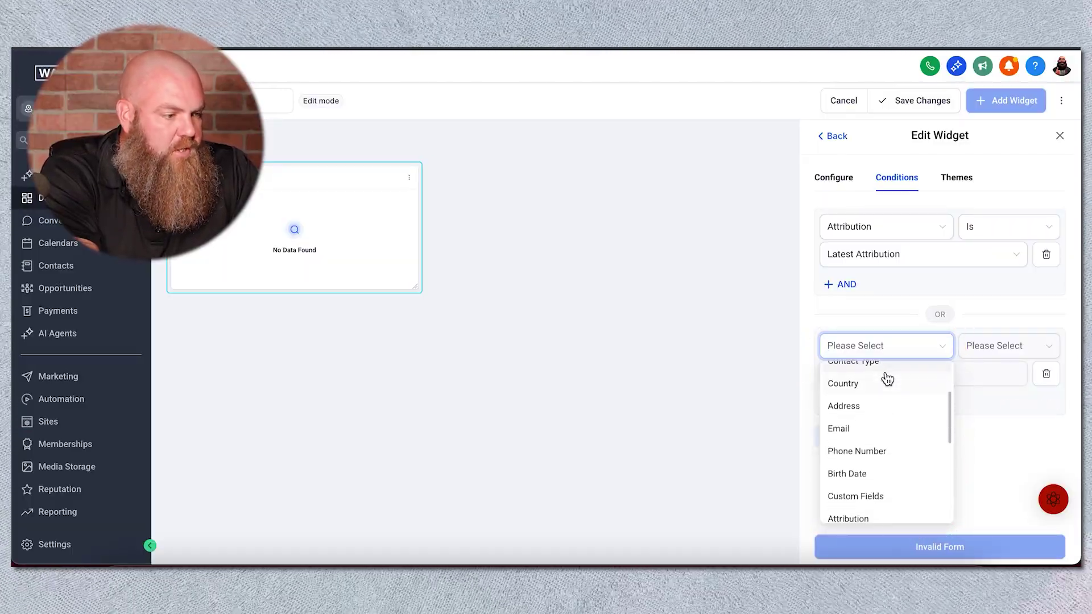